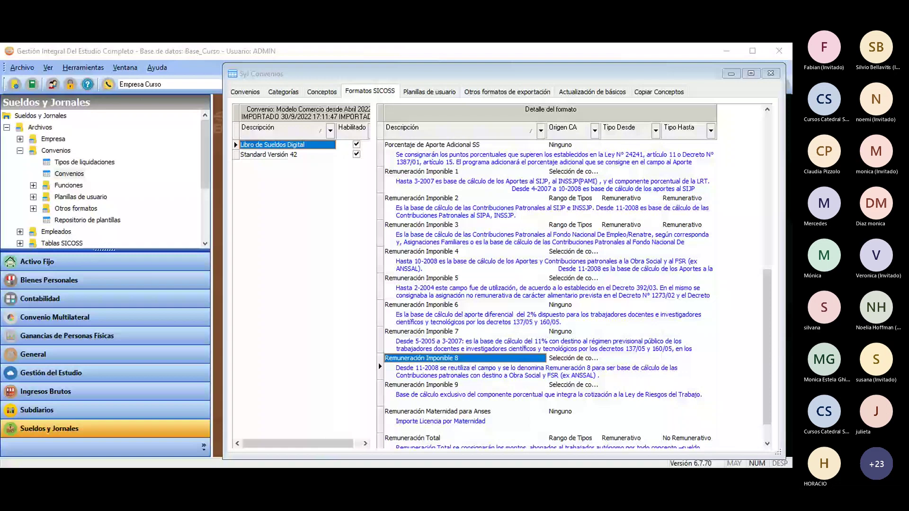
# Open Remuneración Imponible 9 in the Libro de Sueldos Digital format for editing and review its associated concepts
pyautogui.click(313, 95)
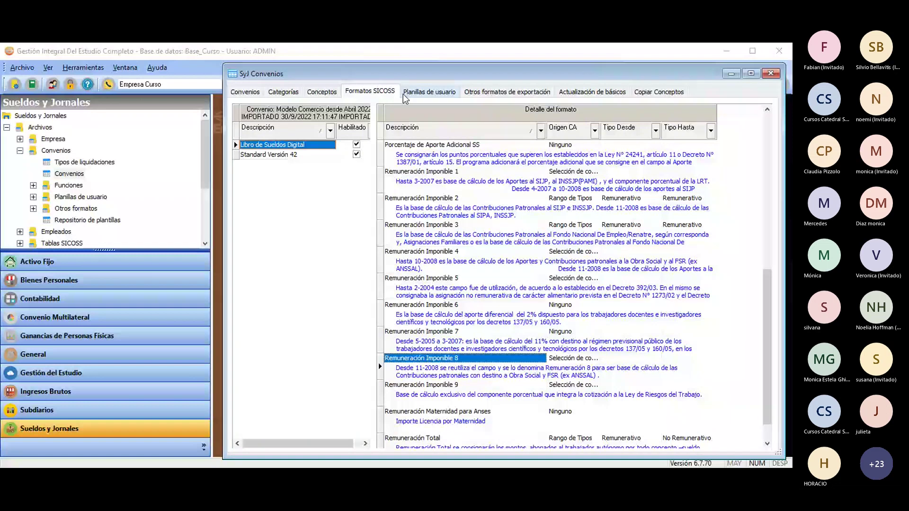
pyautogui.rightClick(434, 385)
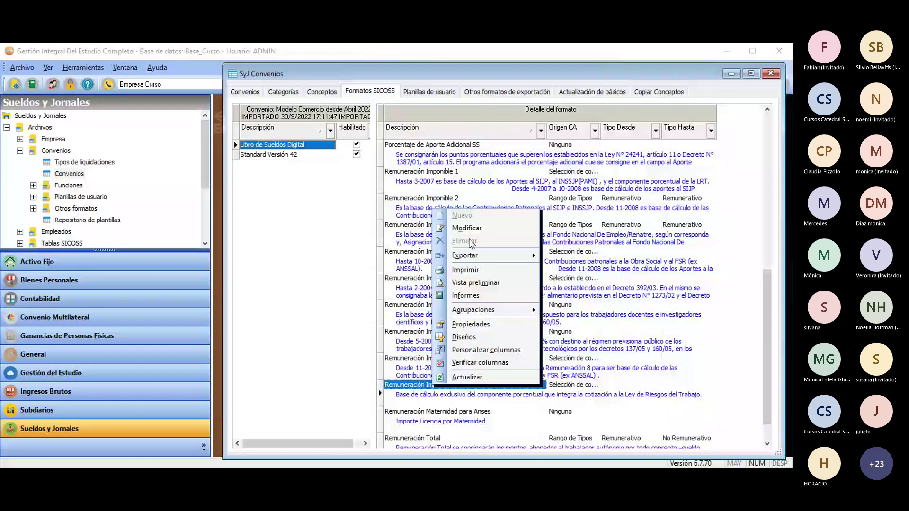
pyautogui.click(468, 228)
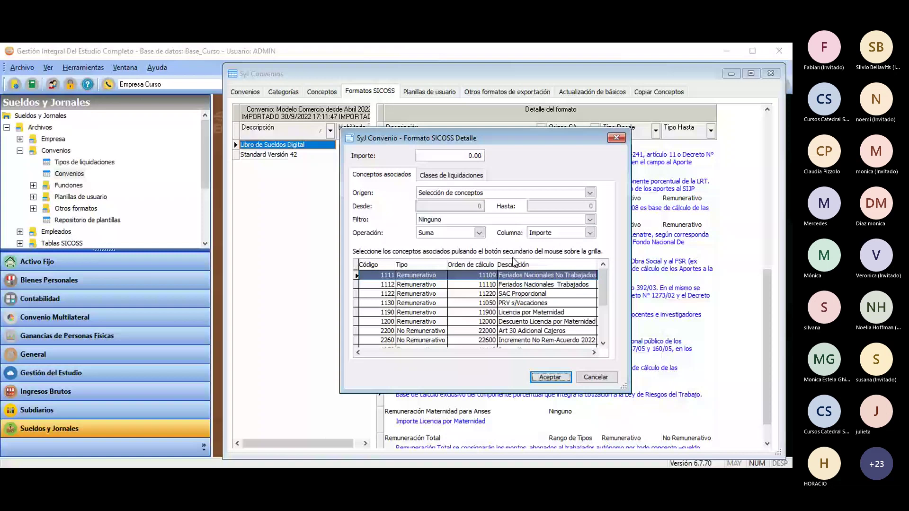
pyautogui.click(488, 284)
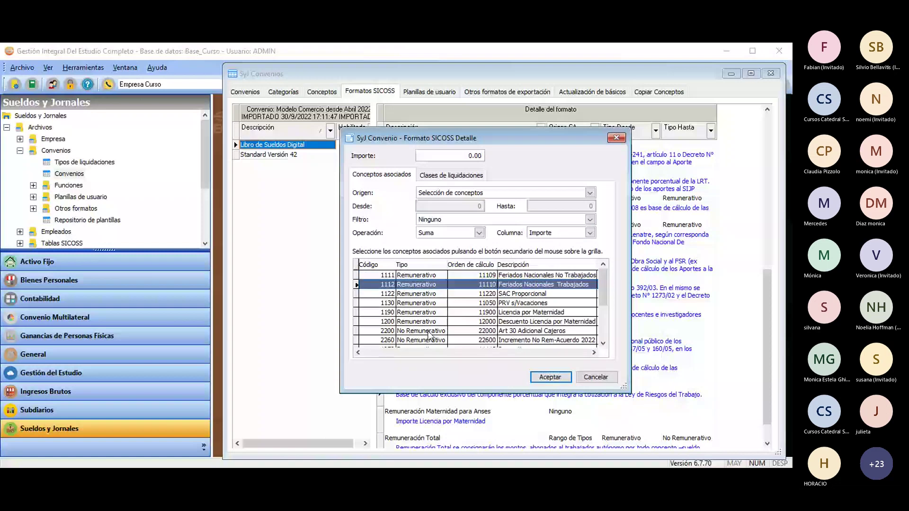
pyautogui.press('Down')
pyautogui.press('Down')
pyautogui.press('Down')
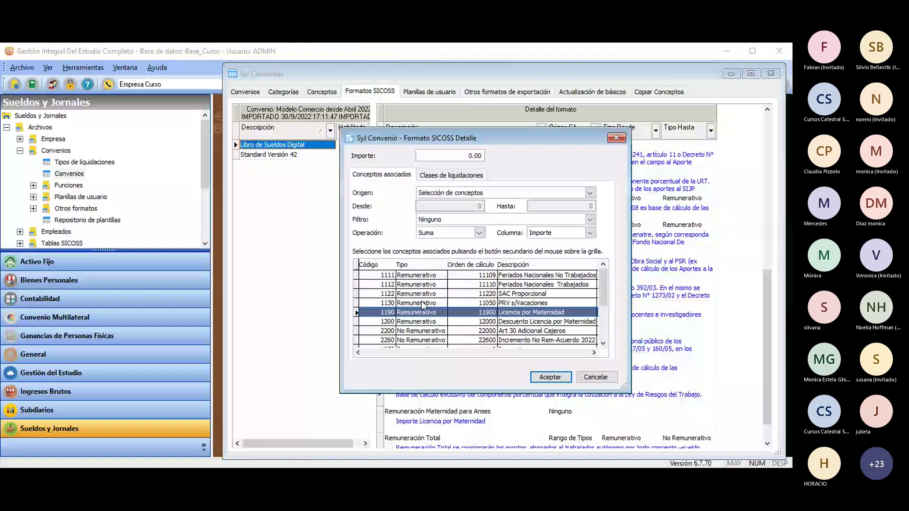
pyautogui.click(427, 334)
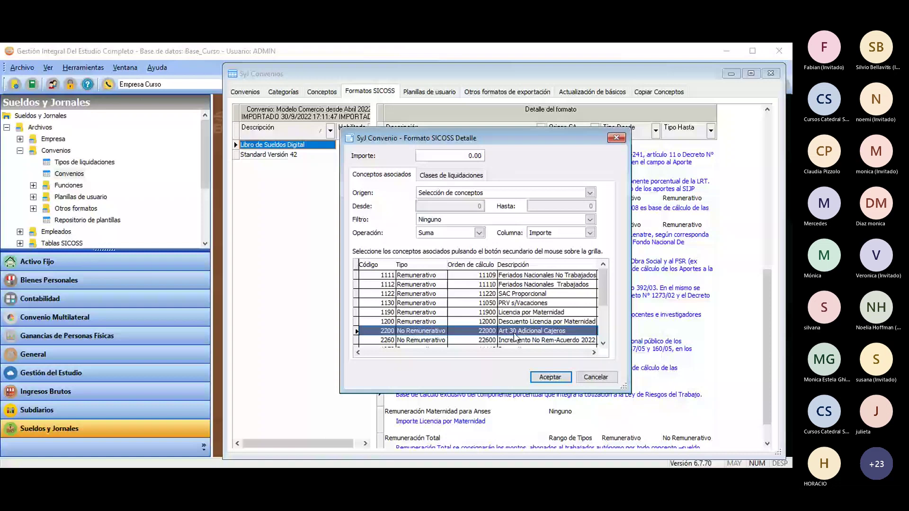
# Replace the concepts associated with Remuneración Imponible 9 with only 5130 Contribuciones LRT and save the format detail
pyautogui.press('Down')
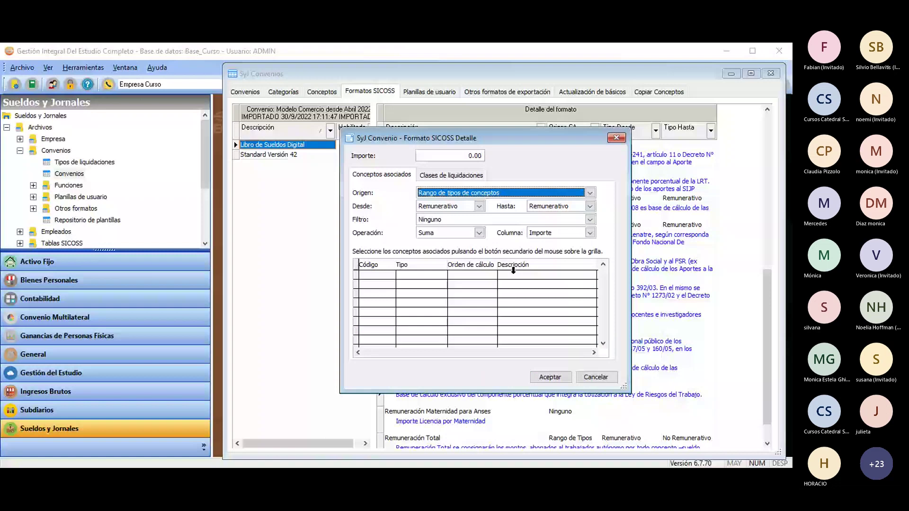
pyautogui.rightClick(535, 329)
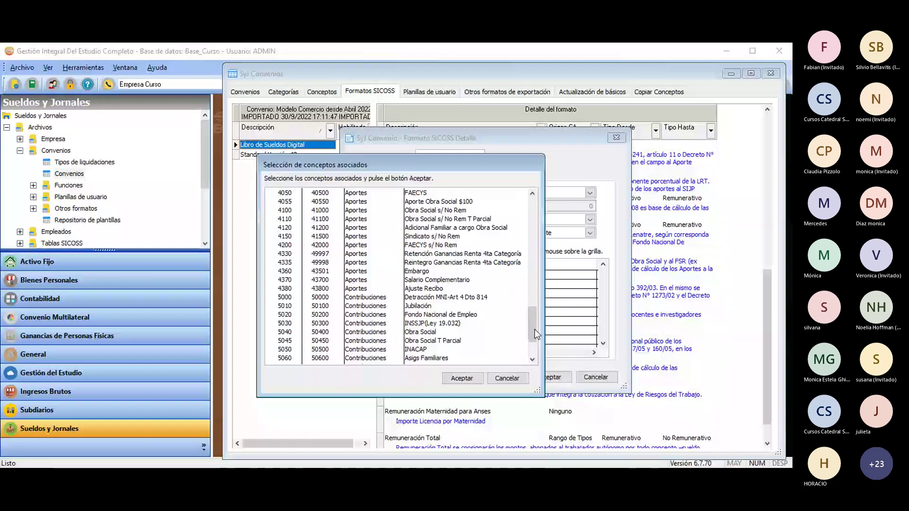
pyautogui.press('Return')
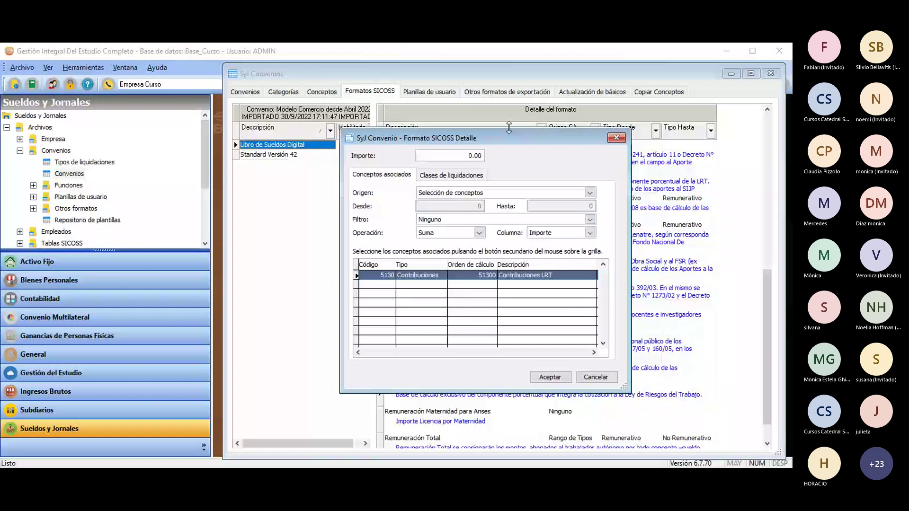
pyautogui.click(540, 377)
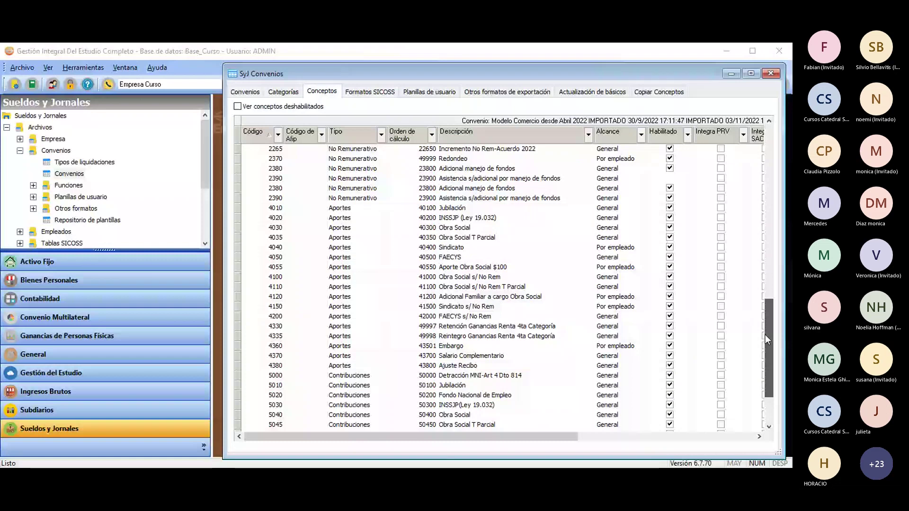
# Open concept 5130 Contribuciones LRT and examine the associated concepts that make up its unit value, leaving without saving
pyautogui.hotkey('ctrl', 'End')
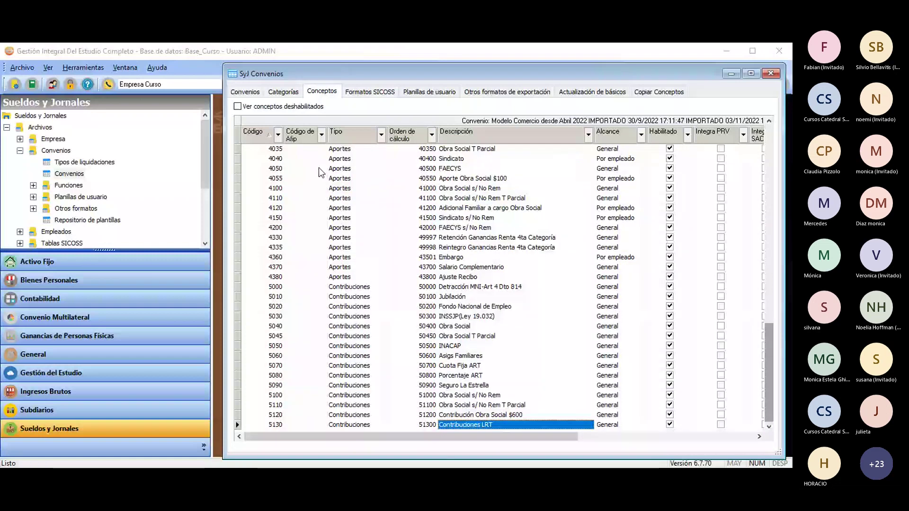
pyautogui.press('Return')
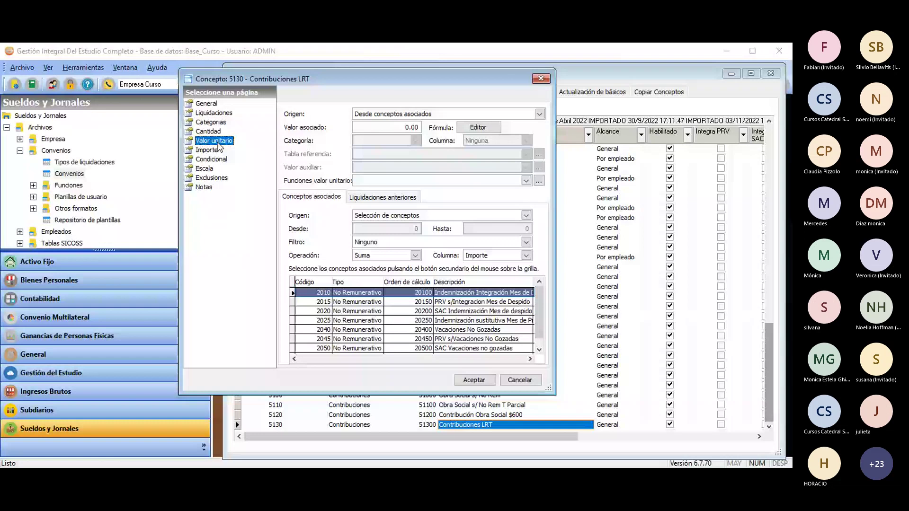
pyautogui.scroll(-1, 461, 312)
pyautogui.rightClick(461, 312)
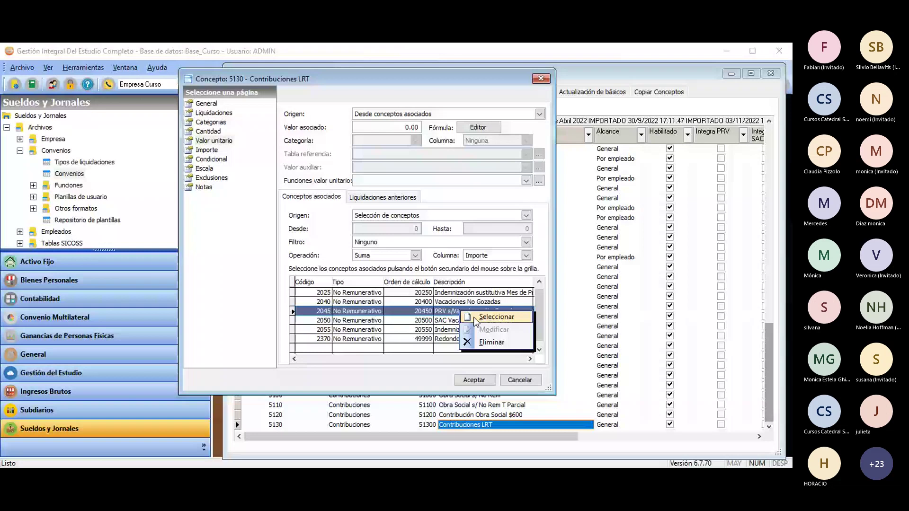
pyautogui.click(495, 317)
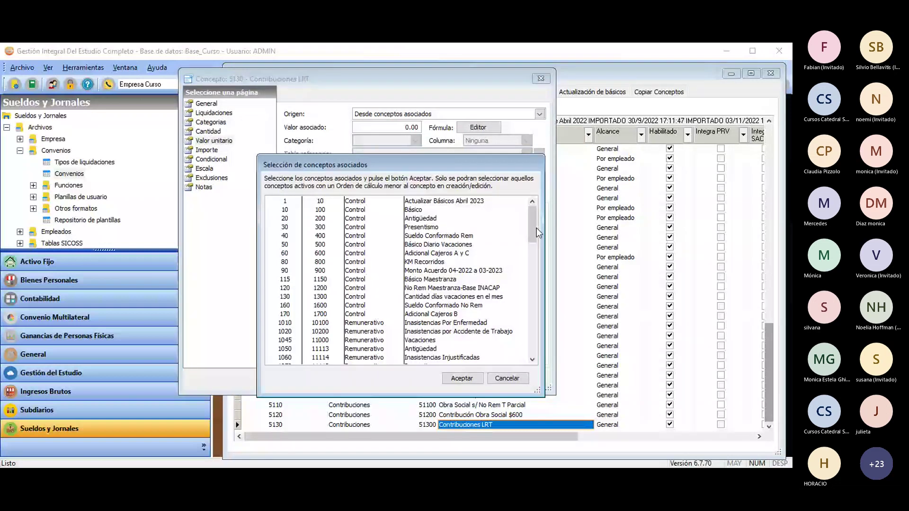
pyautogui.press('Escape')
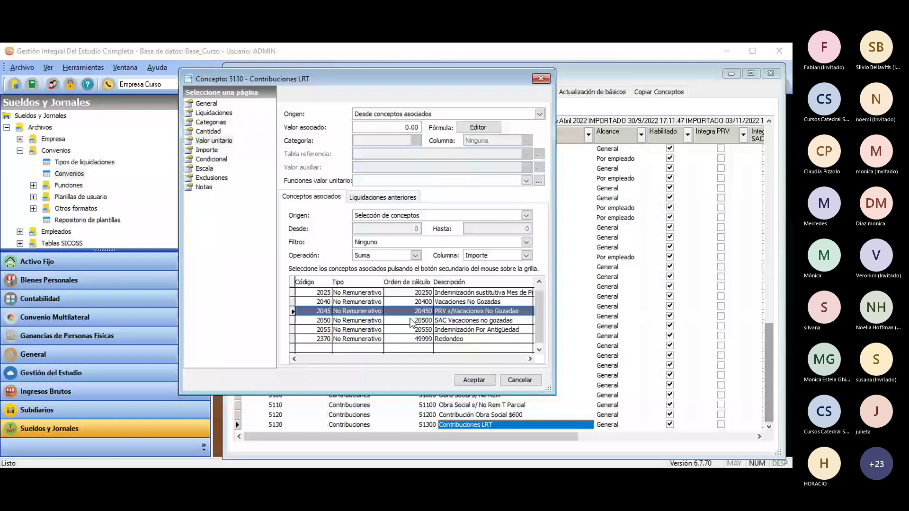
pyautogui.press('Escape')
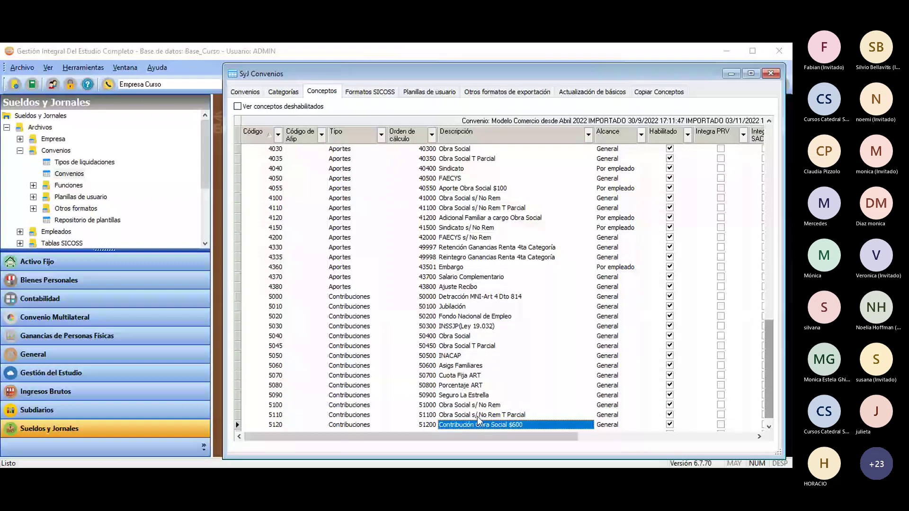
pyautogui.scroll(-1, 480, 424)
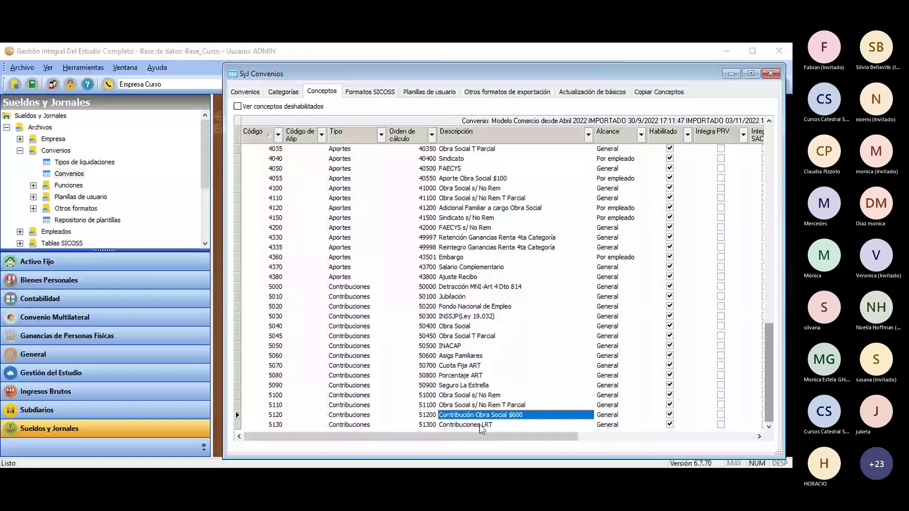
pyautogui.click(476, 425)
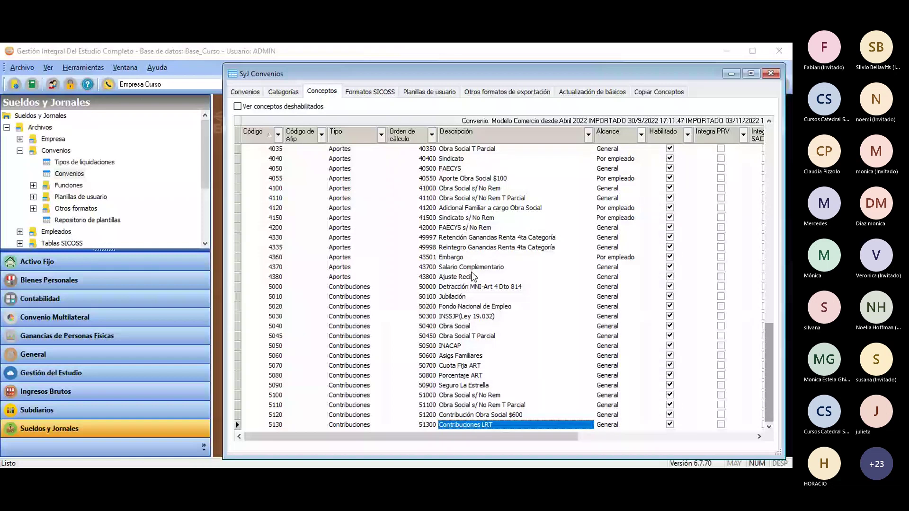
pyautogui.click(469, 338)
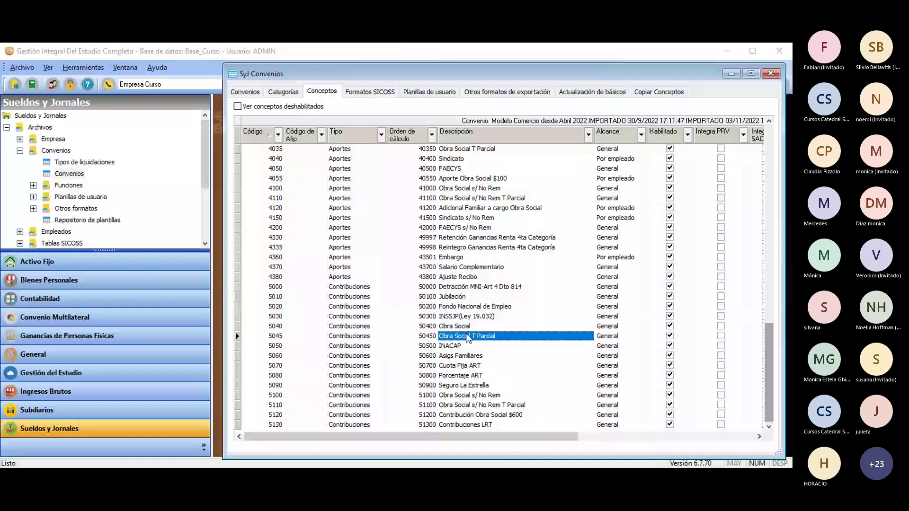
pyautogui.press('Up')
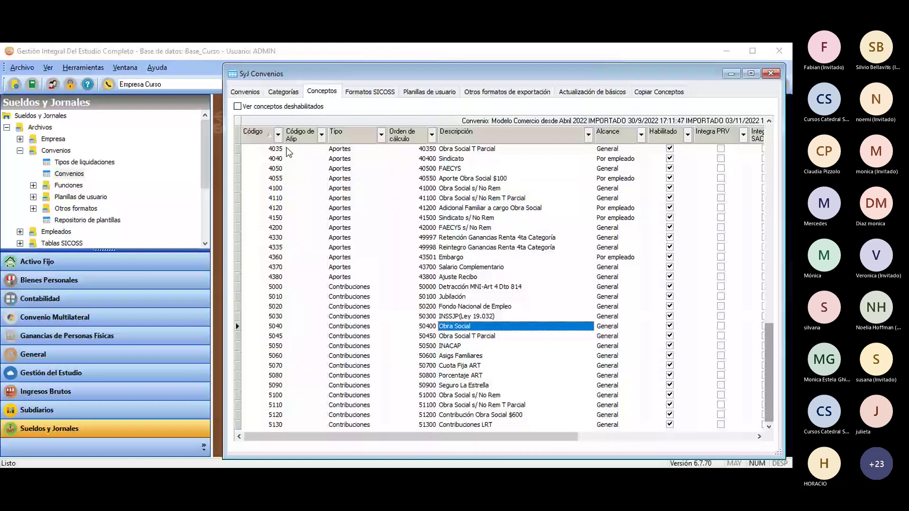
pyautogui.click(245, 92)
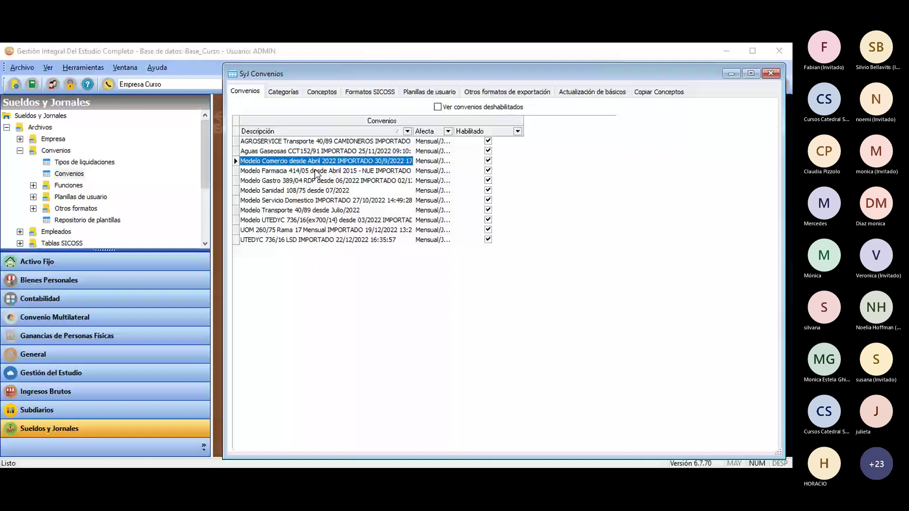
# Review the concepts associated with Cantidad de días trabajados in the Libro de Sueldos Digital format and close the detail unchanged
pyautogui.click(364, 97)
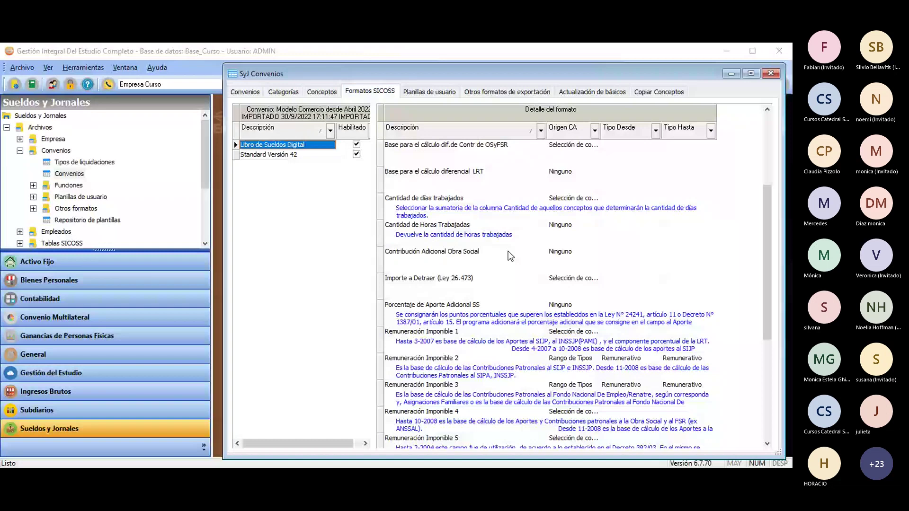
pyautogui.scroll(1, 474, 255)
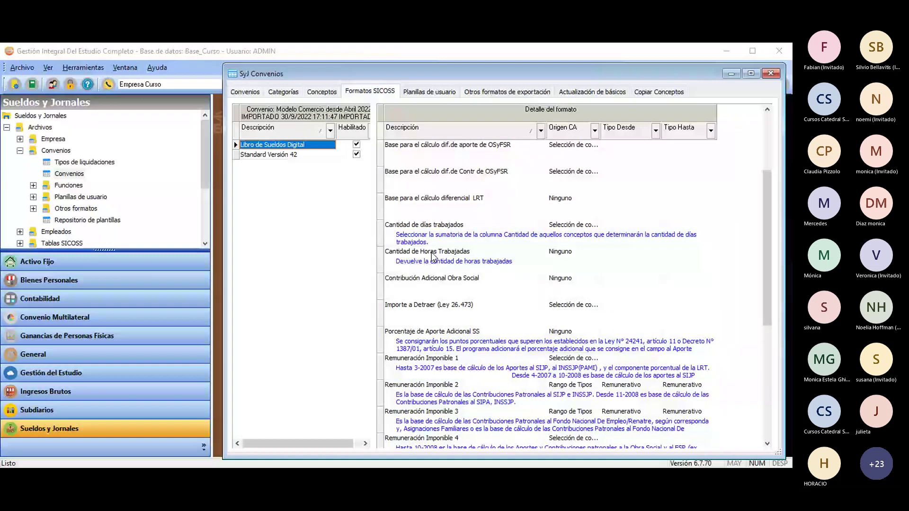
pyautogui.doubleClick(431, 252)
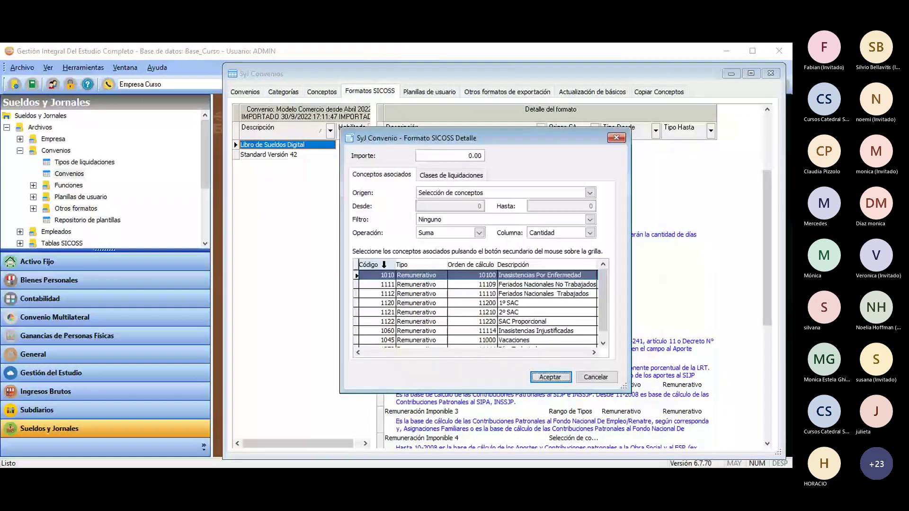
pyautogui.press('Down')
pyautogui.press('Down')
pyautogui.press('Down')
pyautogui.press('Down')
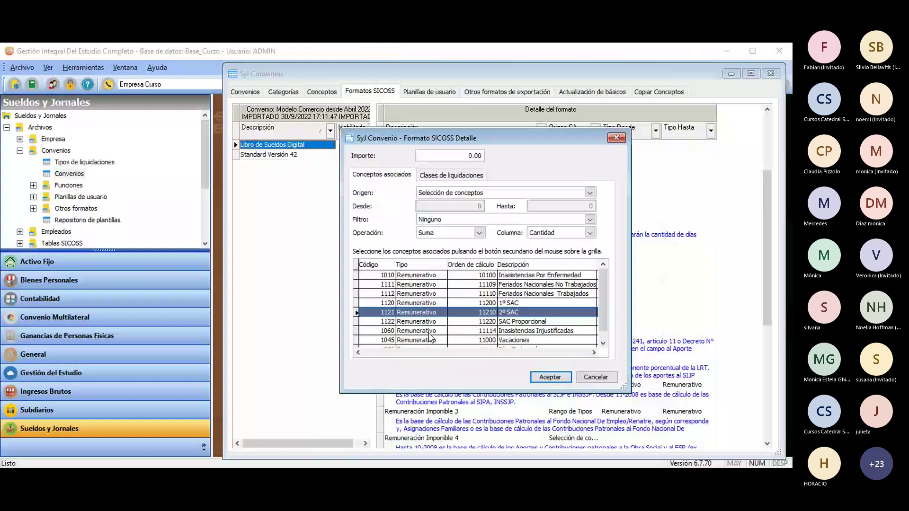
pyautogui.press('Escape')
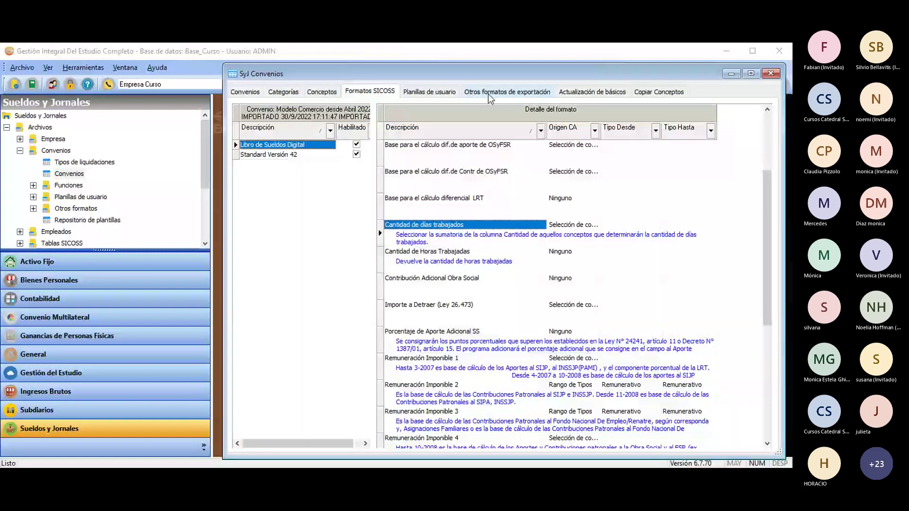